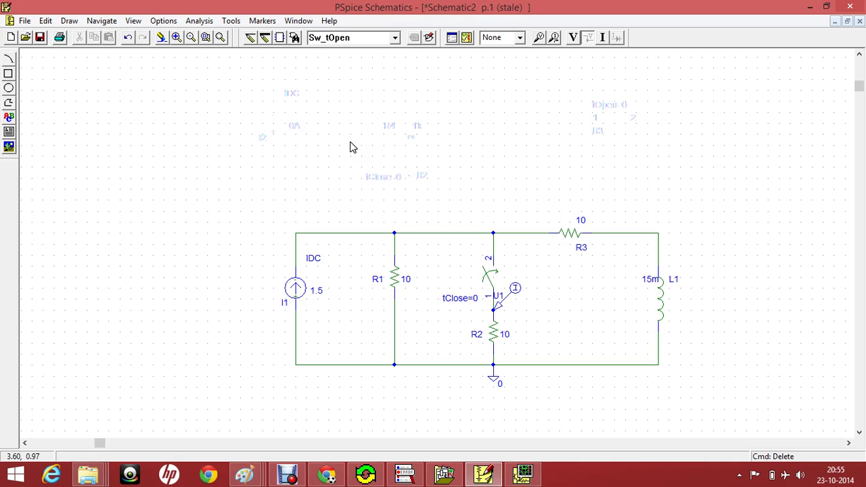
# Step: Place a vertically rotated 1k resistor R5 above the RLC circuit, found by searching 'r' in the Part Browser
pyautogui.hotkey('ctrl', 'g')
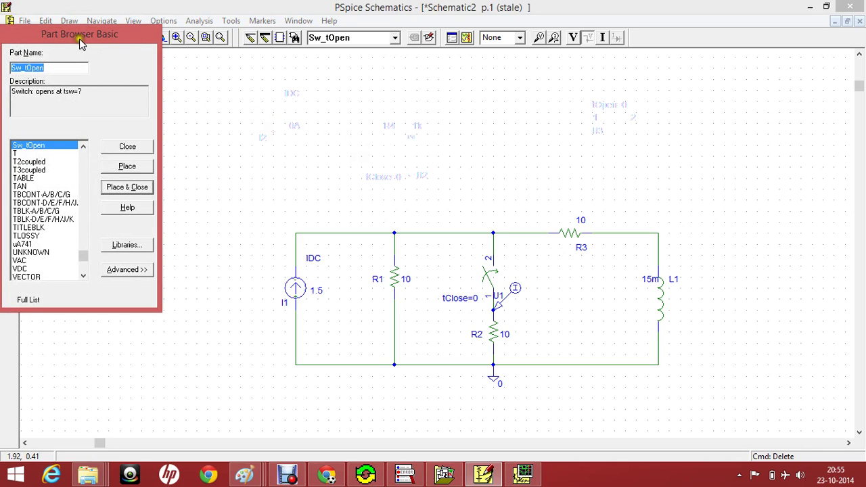
pyautogui.click(58, 71)
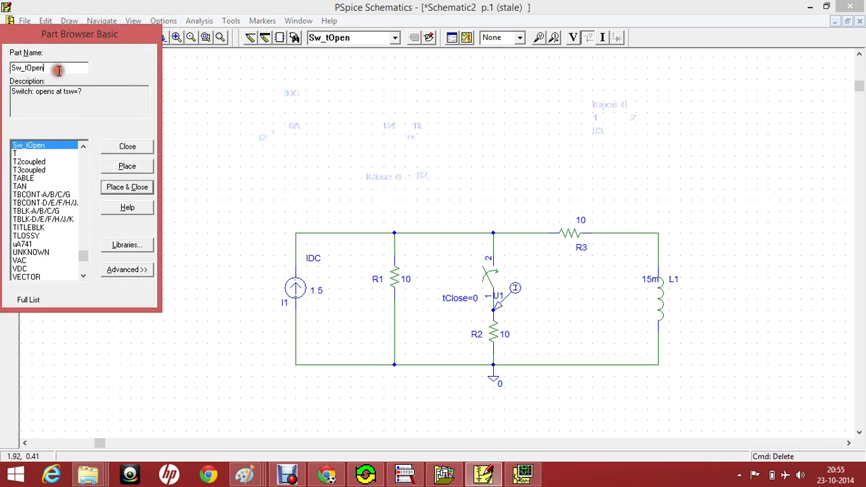
pyautogui.press('BackSpace')
pyautogui.press('BackSpace')
pyautogui.press('BackSpace')
pyautogui.press('BackSpace')
pyautogui.press('BackSpace')
pyautogui.press('BackSpace')
pyautogui.press('BackSpace')
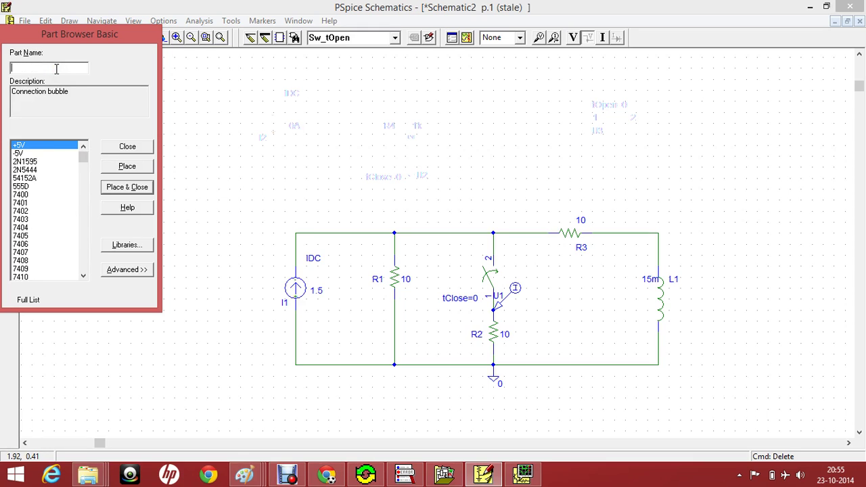
pyautogui.write('r')
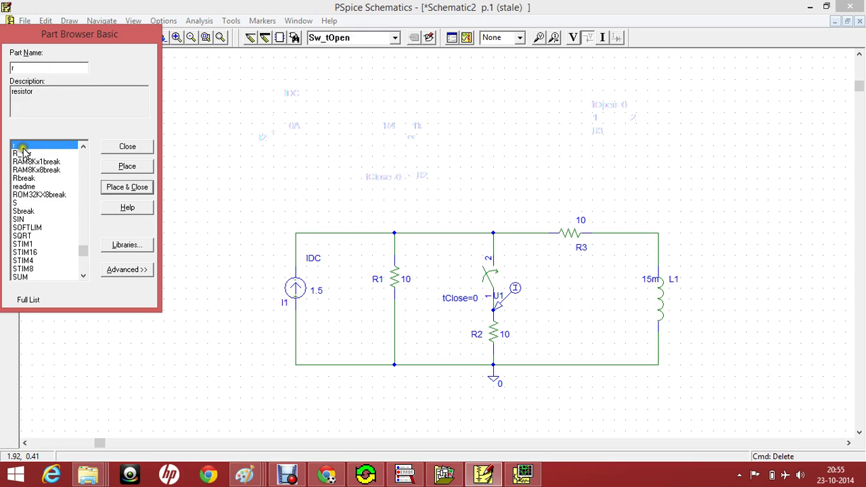
pyautogui.click(127, 166)
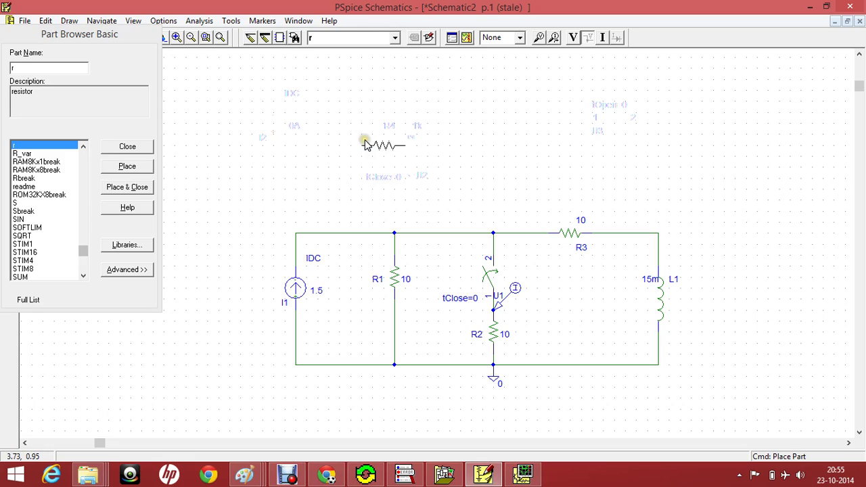
pyautogui.hotkey('ctrl', 'r')
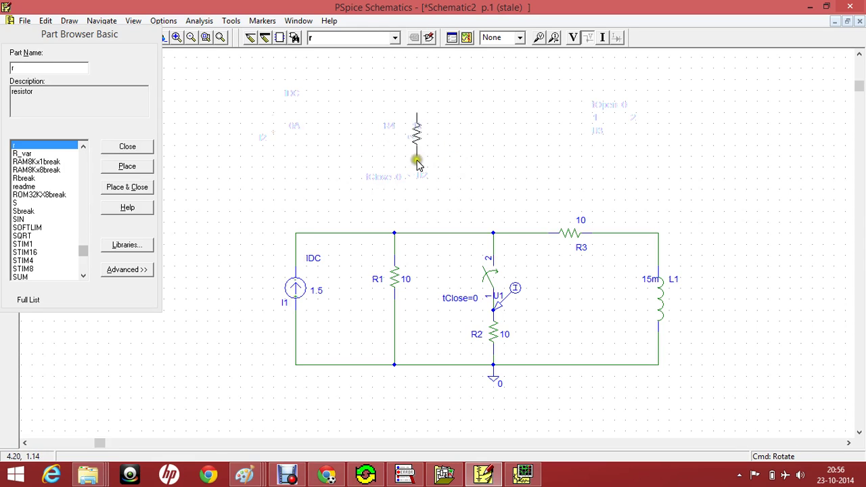
pyautogui.click(414, 162)
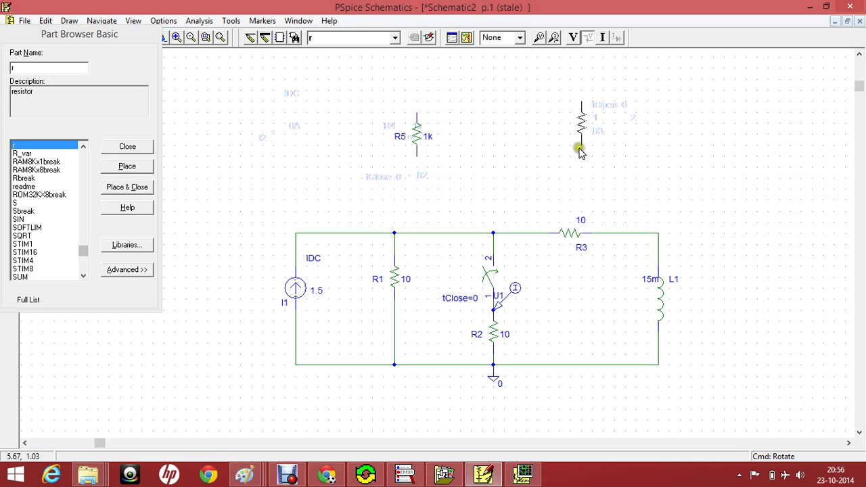
pyautogui.rightClick(541, 149)
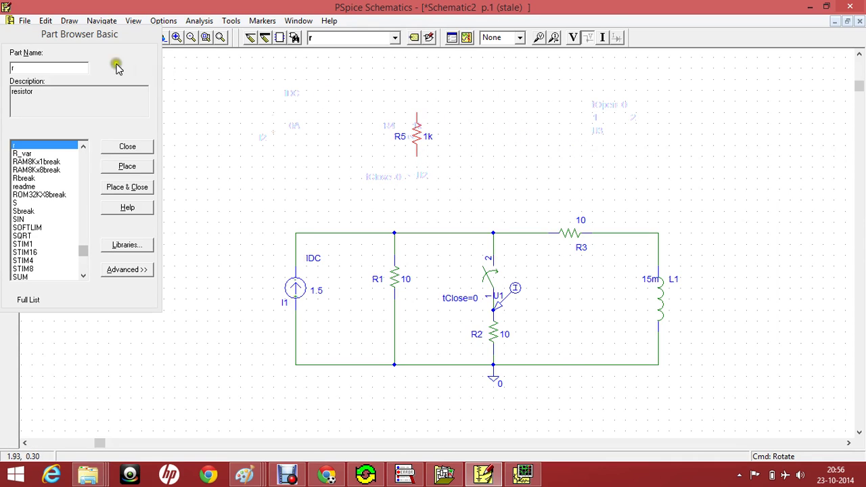
pyautogui.click(65, 64)
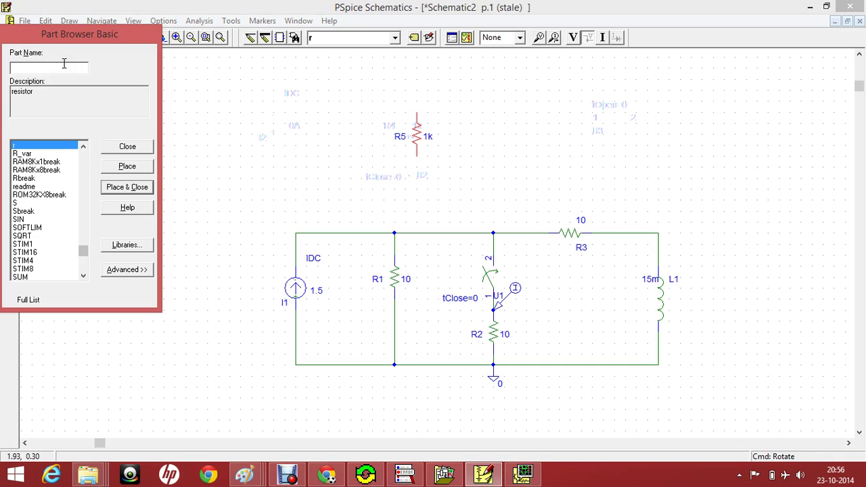
# Step: Place an upward-pointing 0A DC current source I3 to the left of R5
pyautogui.write('idc')
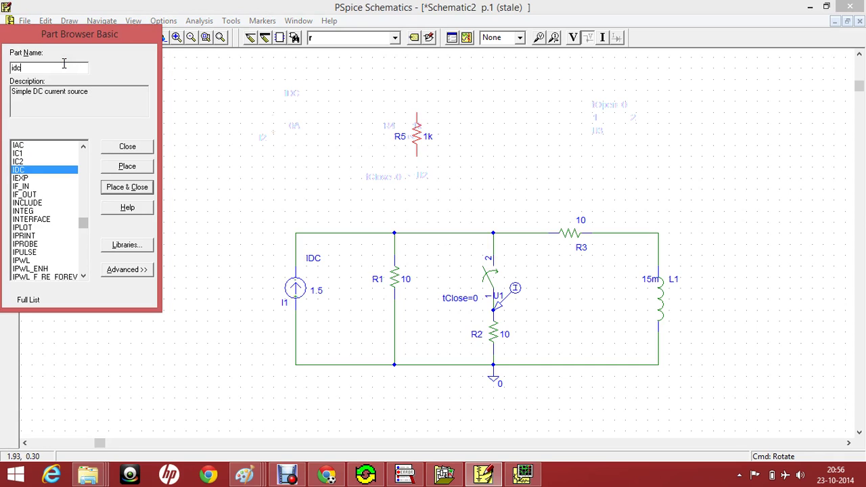
pyautogui.click(128, 166)
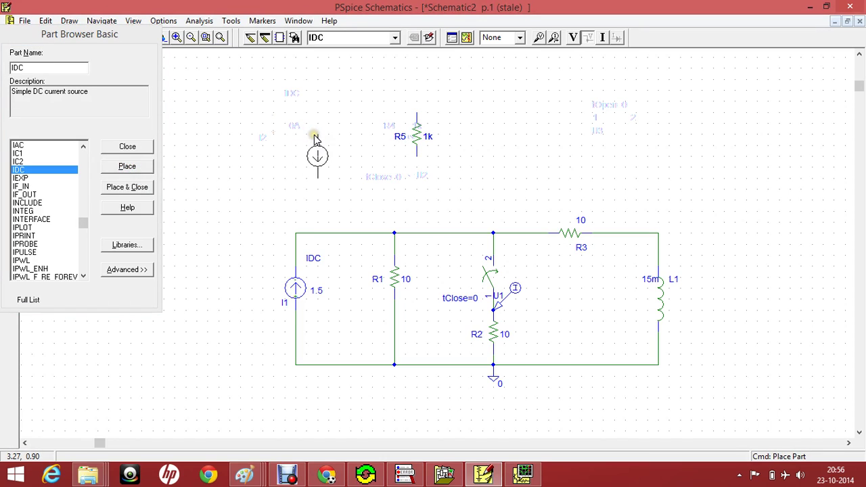
pyautogui.hotkey('ctrl', 'r')
pyautogui.hotkey('ctrl', 'r')
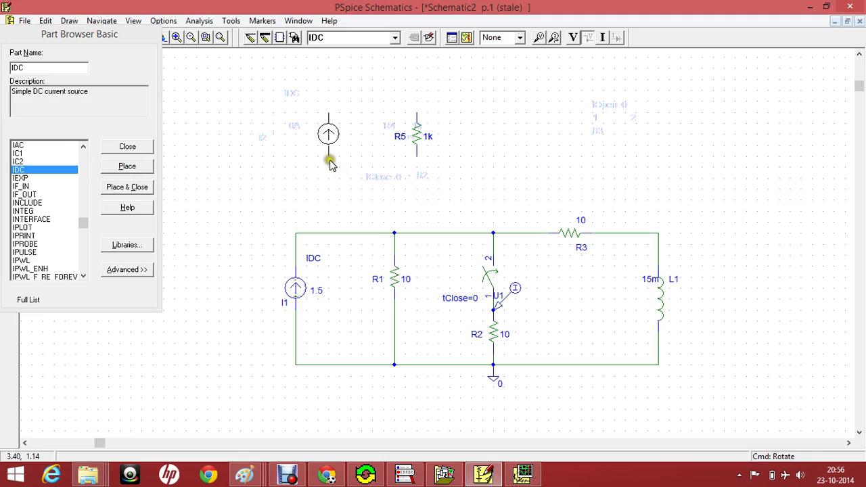
pyautogui.click(308, 165)
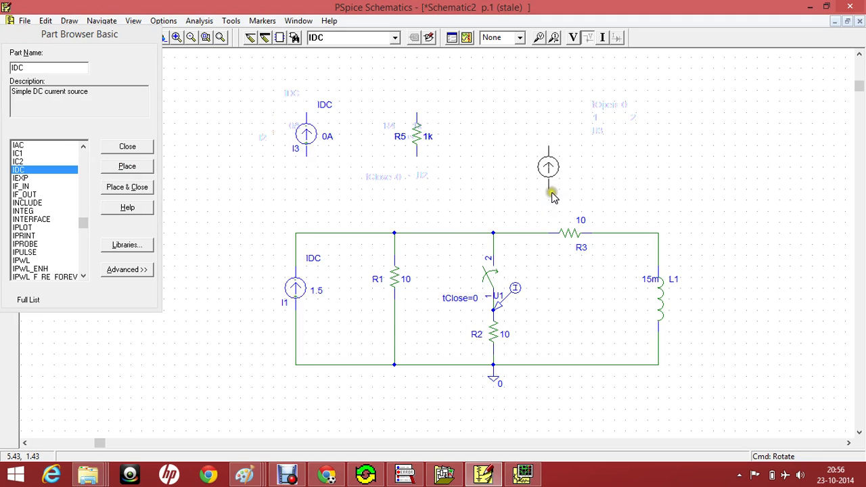
pyautogui.rightClick(552, 197)
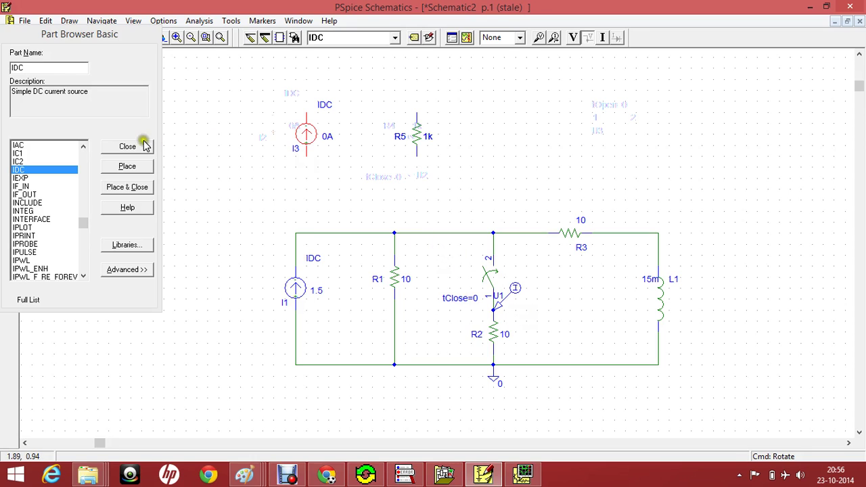
pyautogui.click(45, 68)
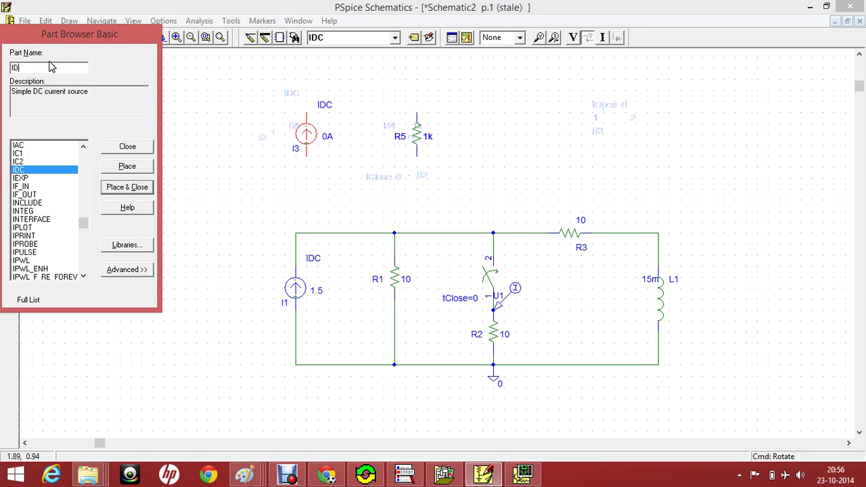
# Step: Search 'sw' and place a Sw_tClose switch U4 above the circuit's right side
pyautogui.press('BackSpace')
pyautogui.press('BackSpace')
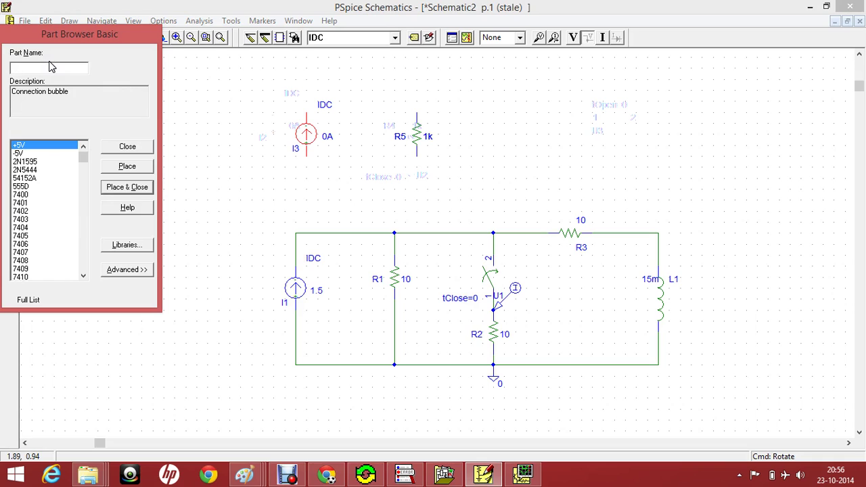
pyautogui.write('s')
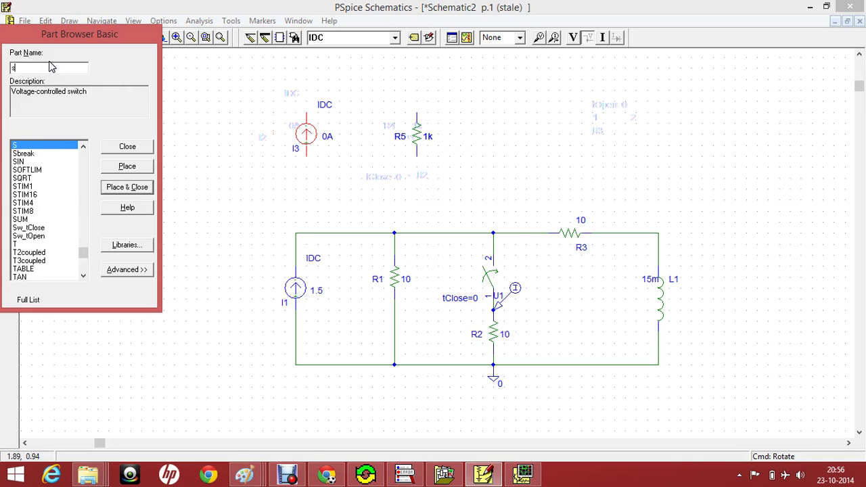
pyautogui.write('w')
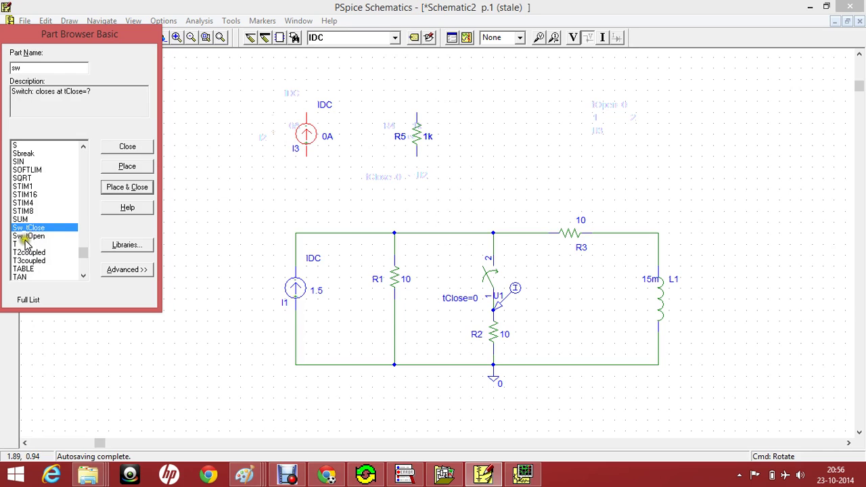
pyautogui.click(124, 167)
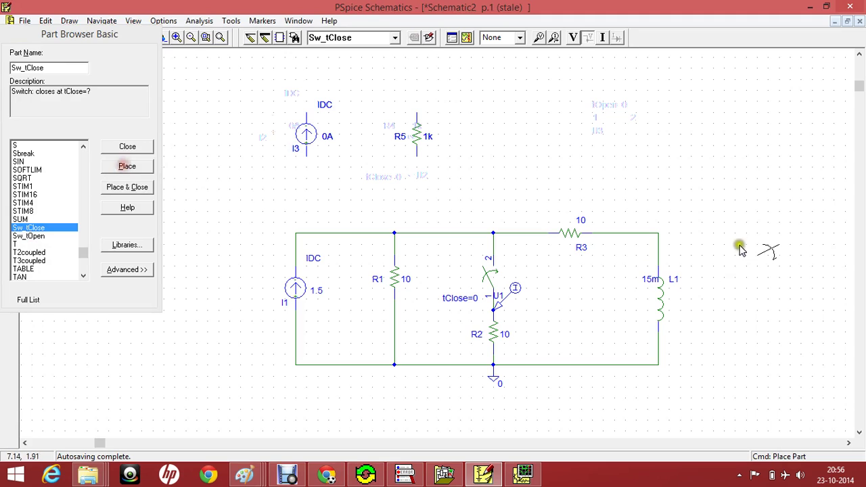
pyautogui.click(560, 124)
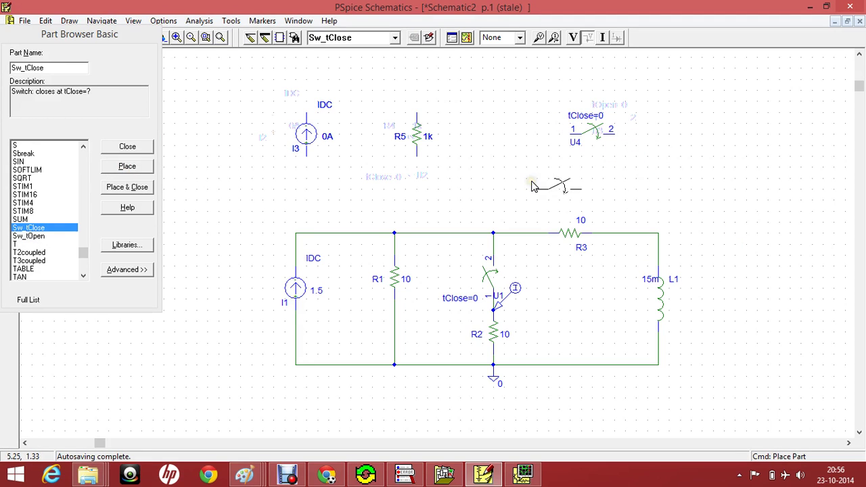
# Step: Place a Sw_tOpen switch U5 beside U4, then delete both demo switches
pyautogui.click(31, 236)
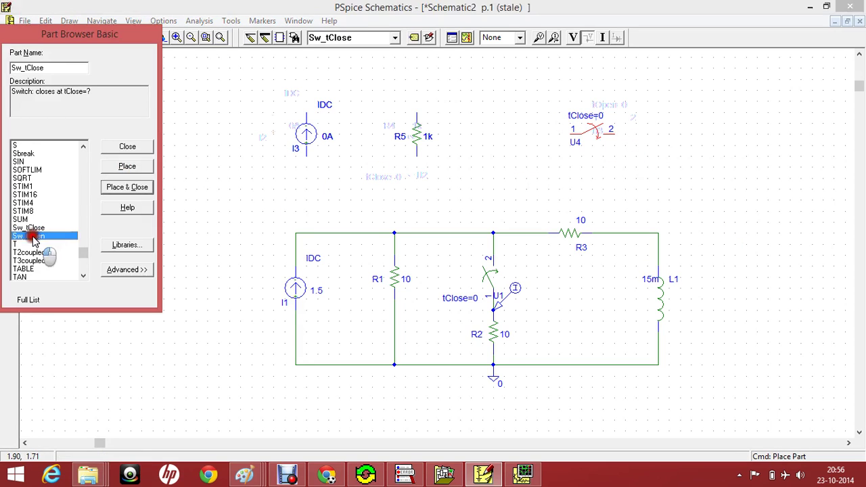
pyautogui.click(127, 167)
pyautogui.click(703, 130)
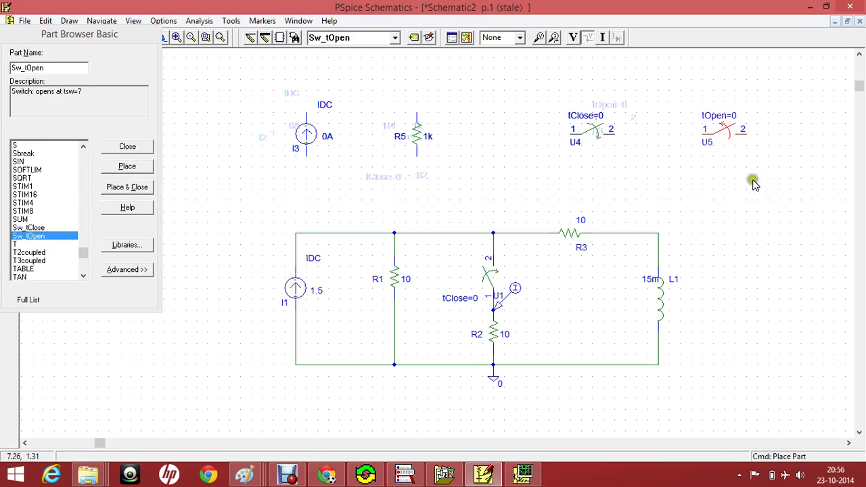
pyautogui.moveTo(557, 83); pyautogui.dragTo(788, 190)
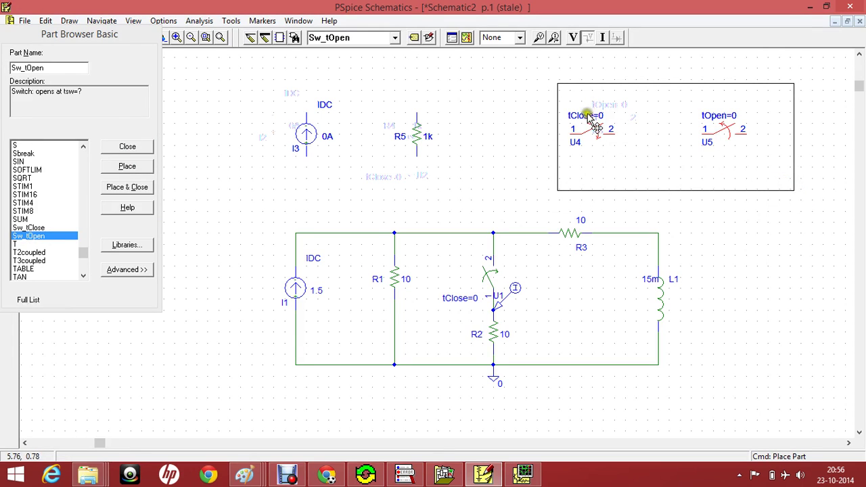
pyautogui.press('Delete')
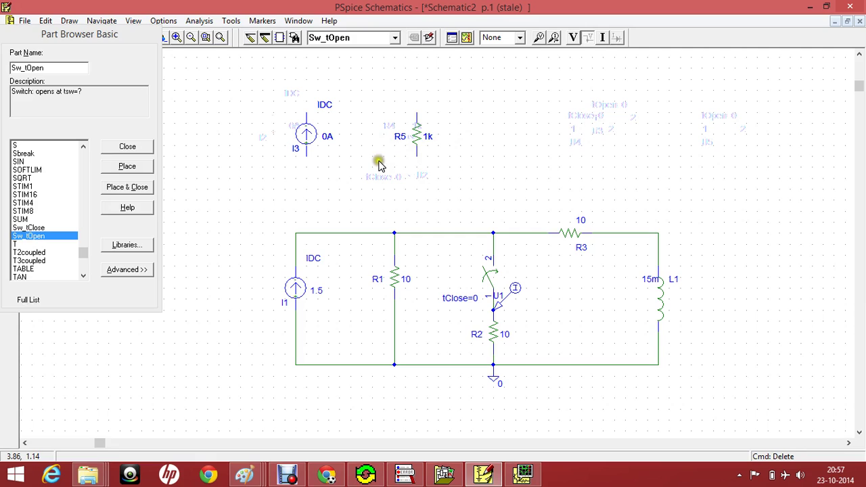
# Step: Draw a wire from I3's lower lead, down and across, to R5's lower lead
pyautogui.hotkey('ctrl', 'w')
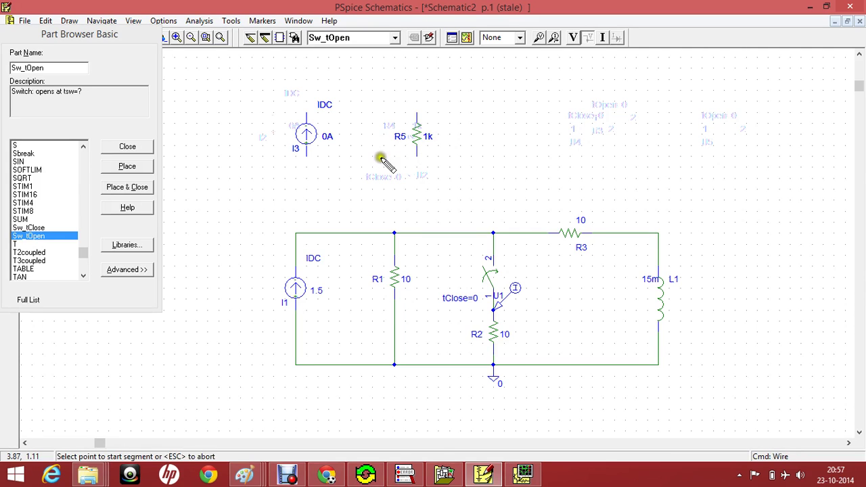
pyautogui.click(305, 154)
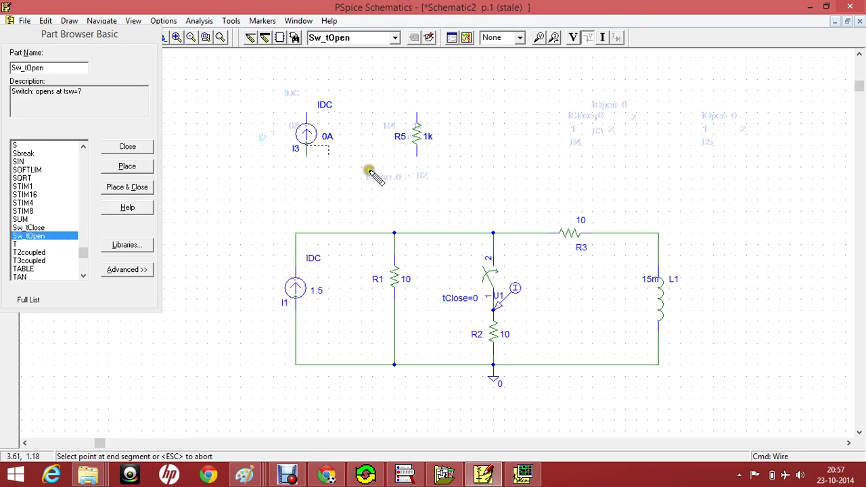
pyautogui.click(306, 188)
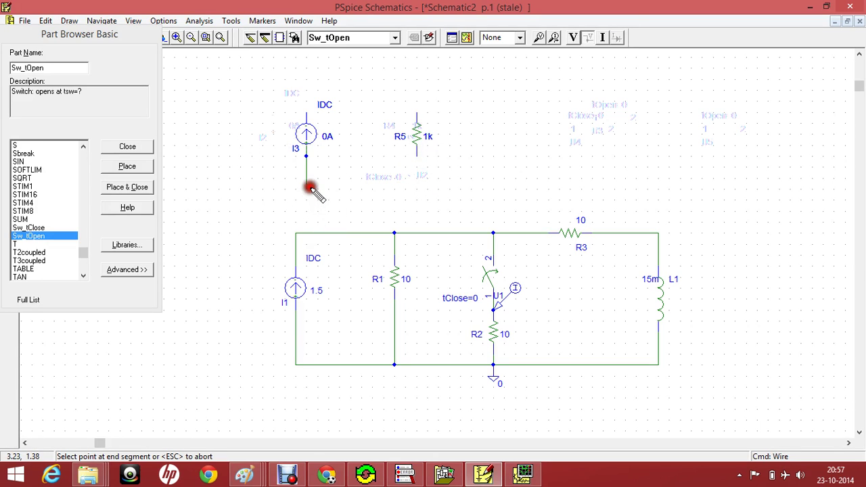
pyautogui.click(416, 189)
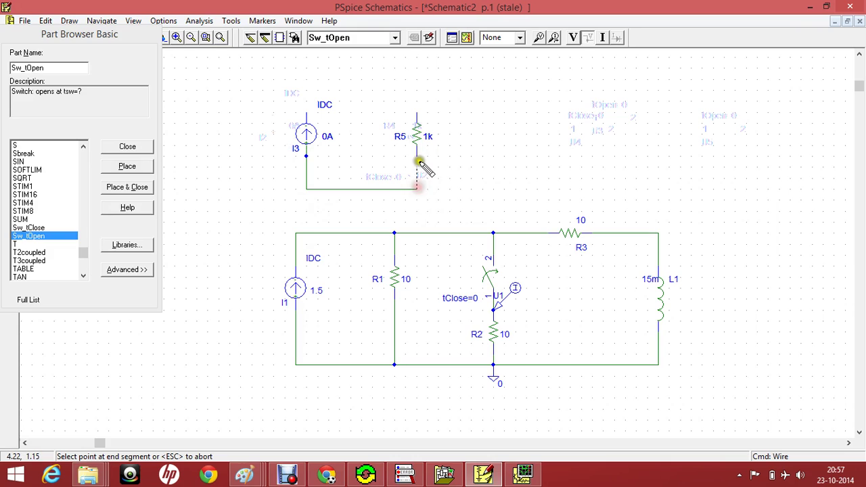
pyautogui.click(417, 157)
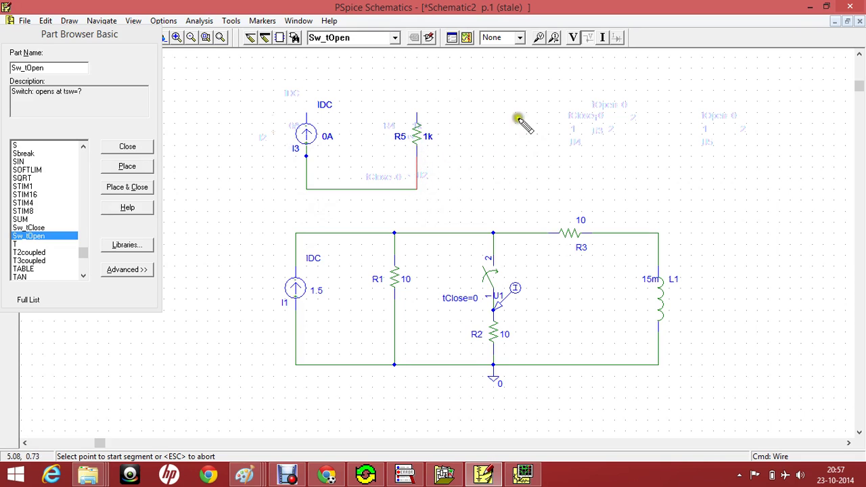
# Step: Place a GND_ANALOG ground on the bottom wire between I3 and R5
pyautogui.click(396, 38)
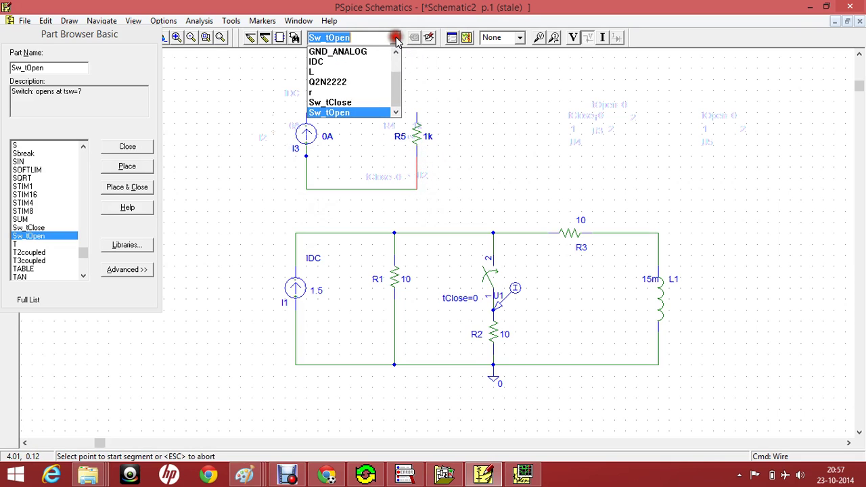
pyautogui.click(361, 59)
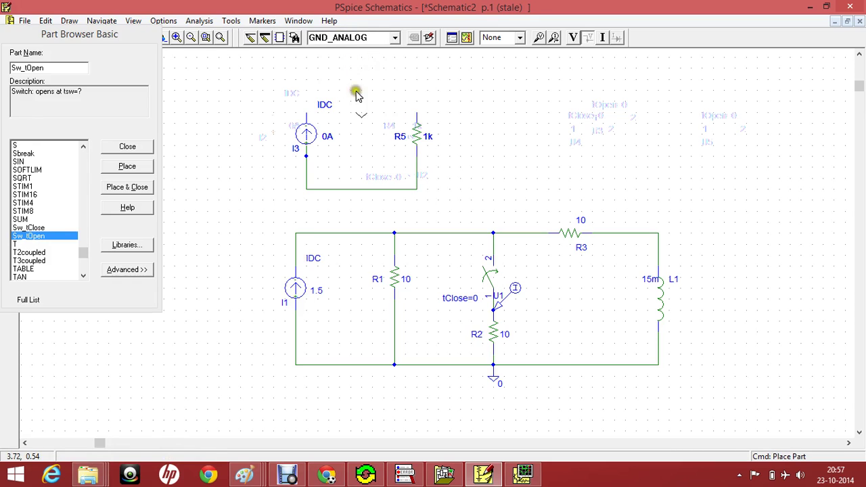
pyautogui.click(360, 187)
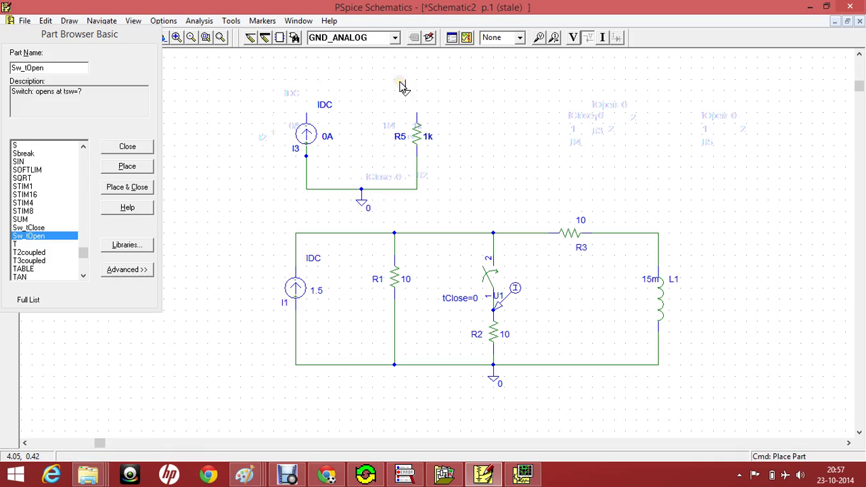
# Step: Keep GND_ANALOG as the current part and close the Part Browser
pyautogui.click(391, 44)
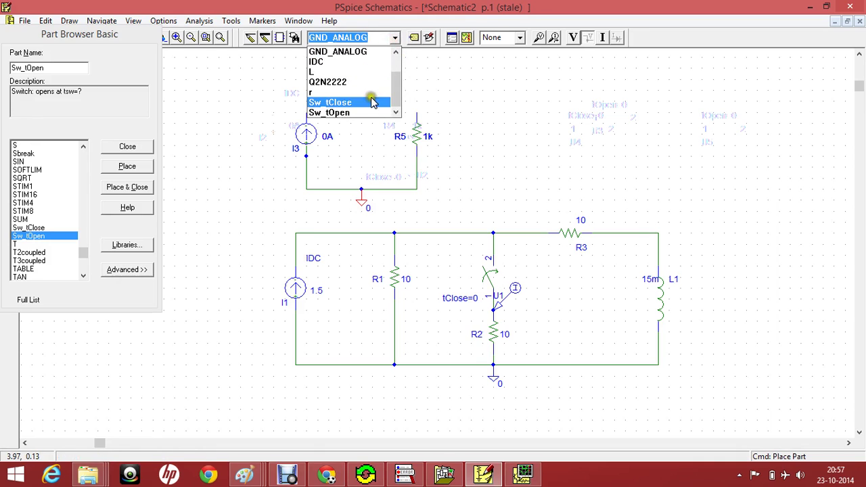
pyautogui.moveTo(396, 91); pyautogui.dragTo(391, 76)
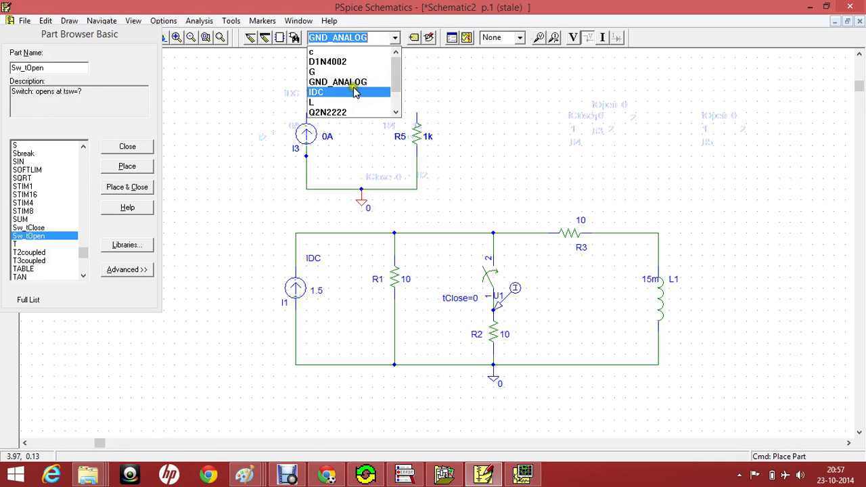
pyautogui.click(445, 76)
pyautogui.click(277, 105)
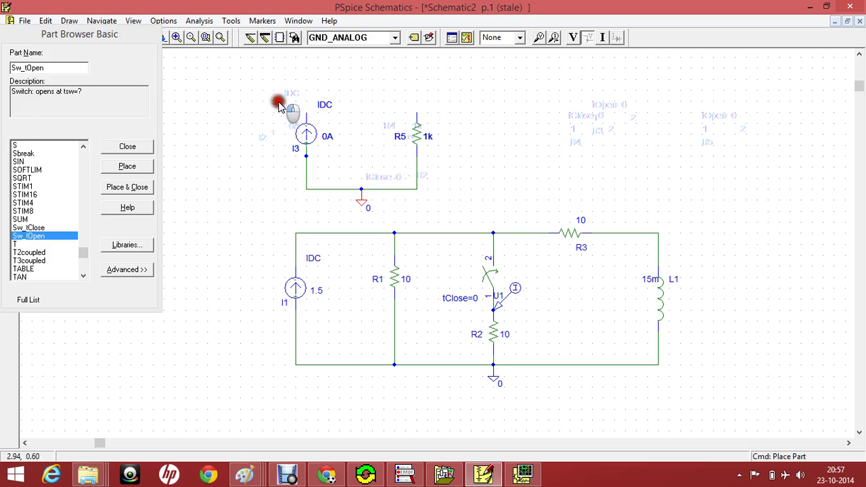
pyautogui.click(357, 180)
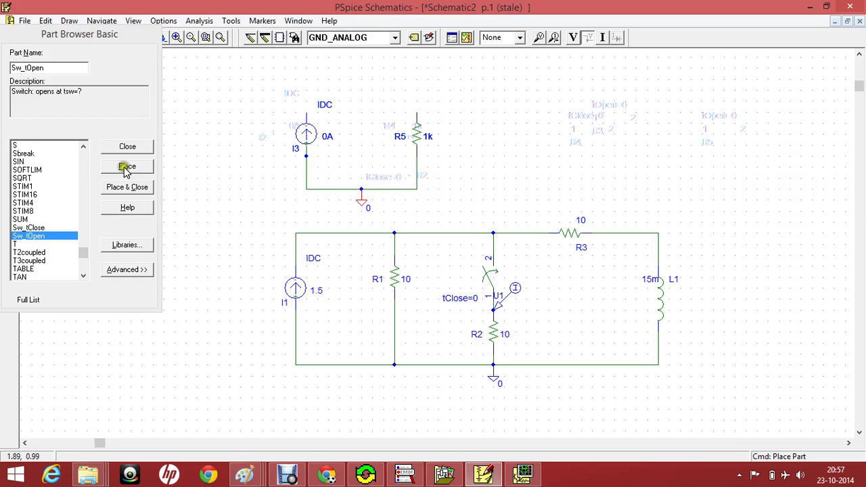
pyautogui.click(138, 147)
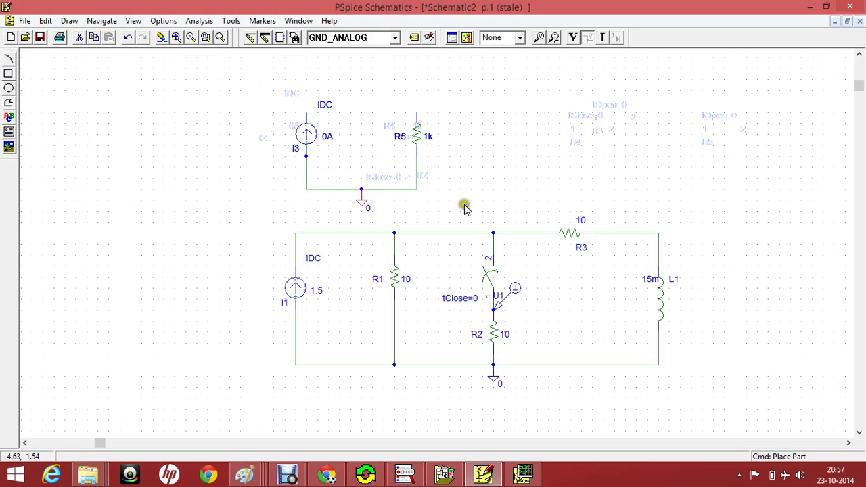
# Step: Delete the I3–R5 demo circuit and its leftover ground symbol
pyautogui.moveTo(461, 204); pyautogui.dragTo(269, 100)
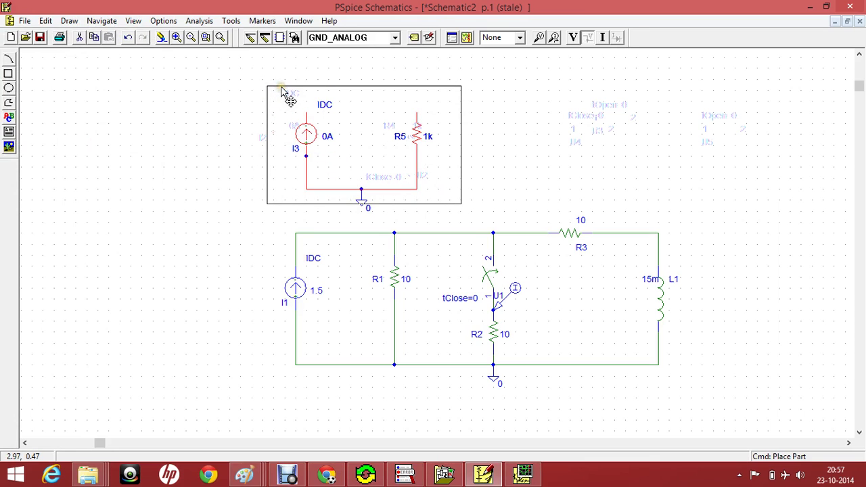
pyautogui.press('Delete')
pyautogui.moveTo(389, 206); pyautogui.dragTo(348, 180)
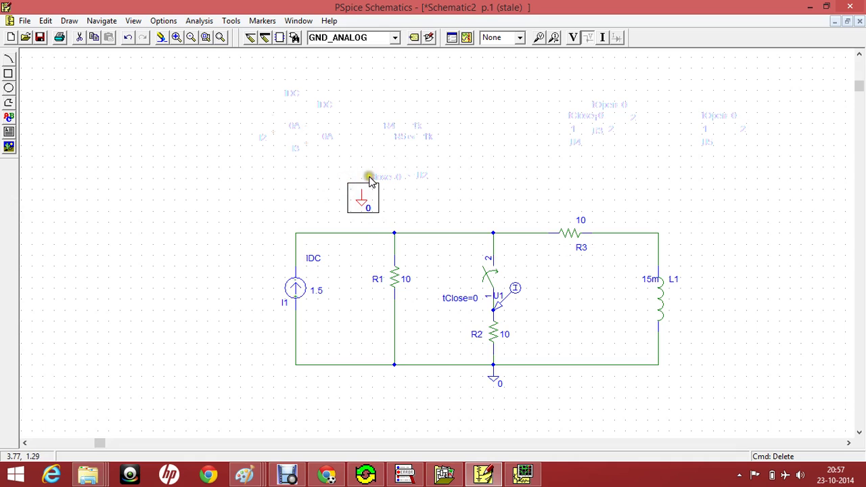
pyautogui.press('Delete')
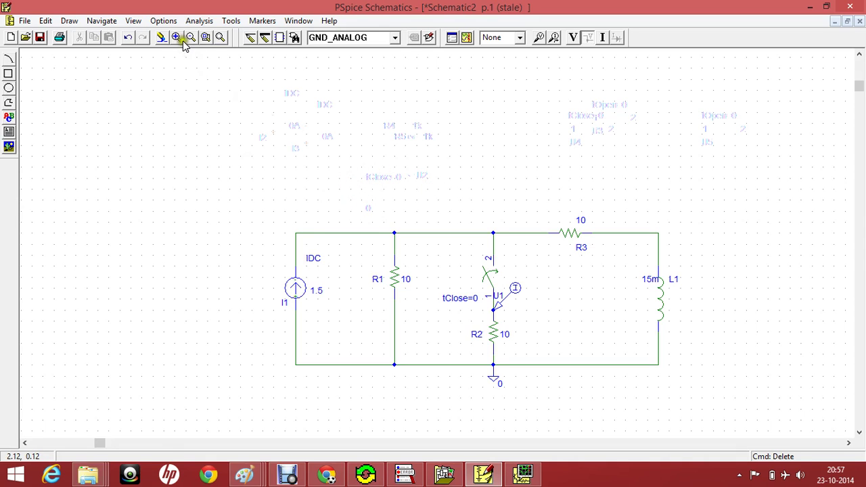
# Step: Select the remaining switched RLC circuit and zoom in so it fills the view
pyautogui.moveTo(248, 185); pyautogui.dragTo(589, 150)
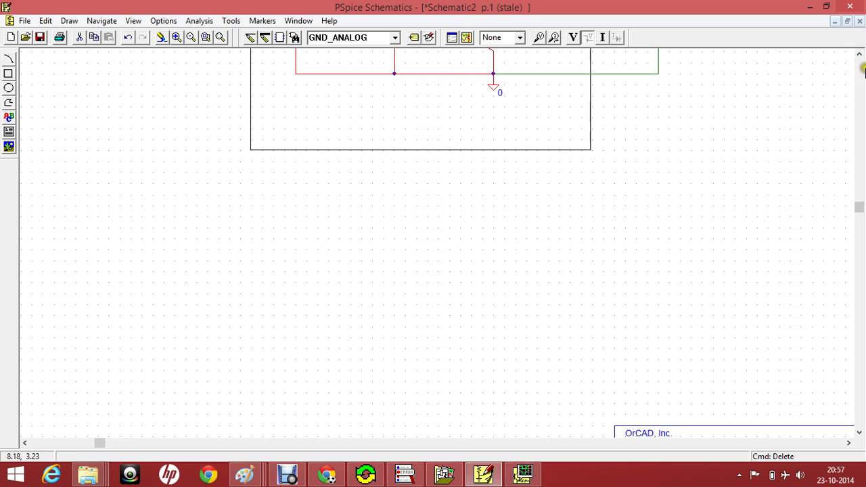
pyautogui.click(858, 54)
pyautogui.click(859, 54)
pyautogui.click(858, 54)
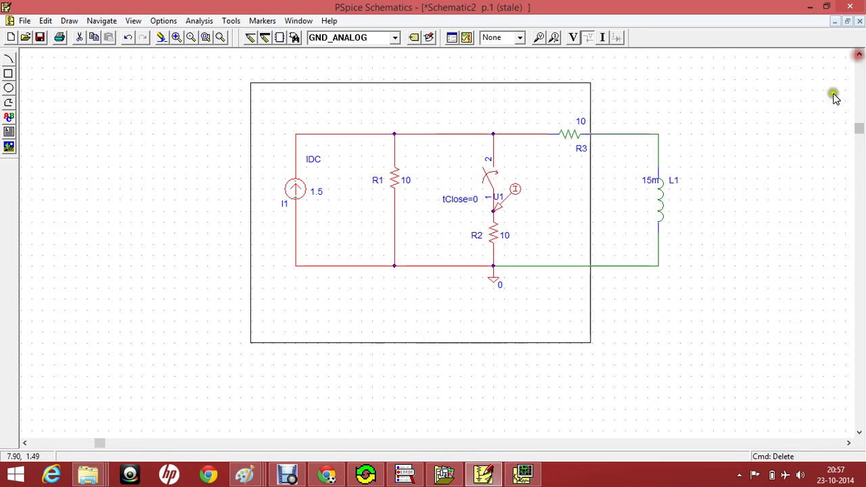
pyautogui.click(194, 71)
pyautogui.moveTo(253, 97); pyautogui.dragTo(722, 318)
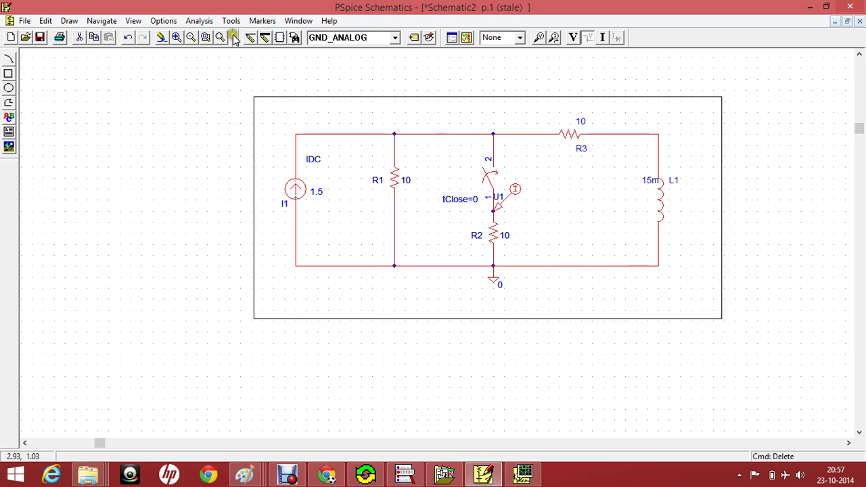
pyautogui.click(176, 38)
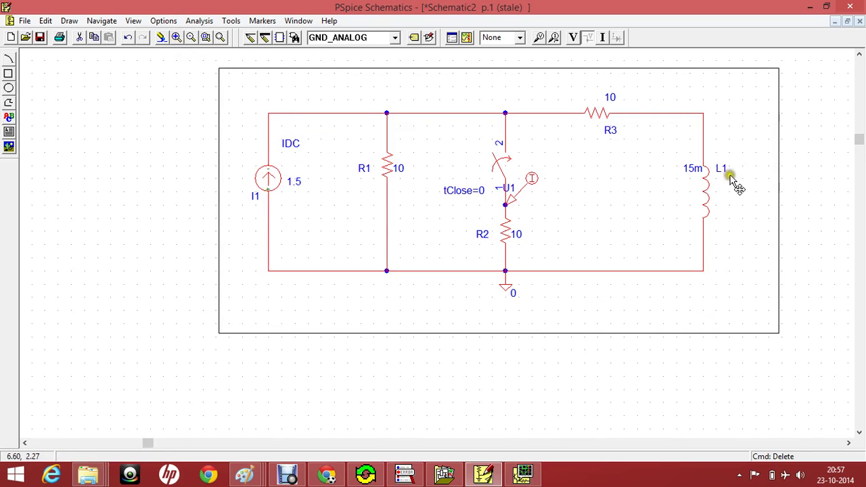
pyautogui.click(790, 125)
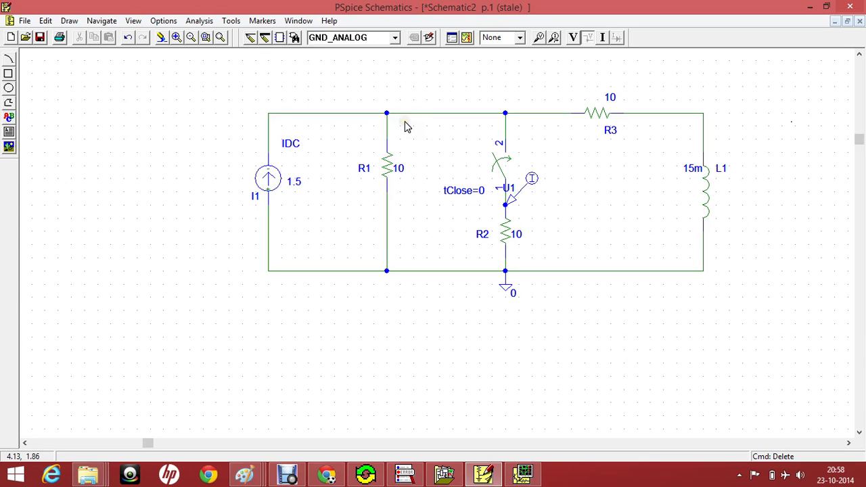
pyautogui.click(403, 123)
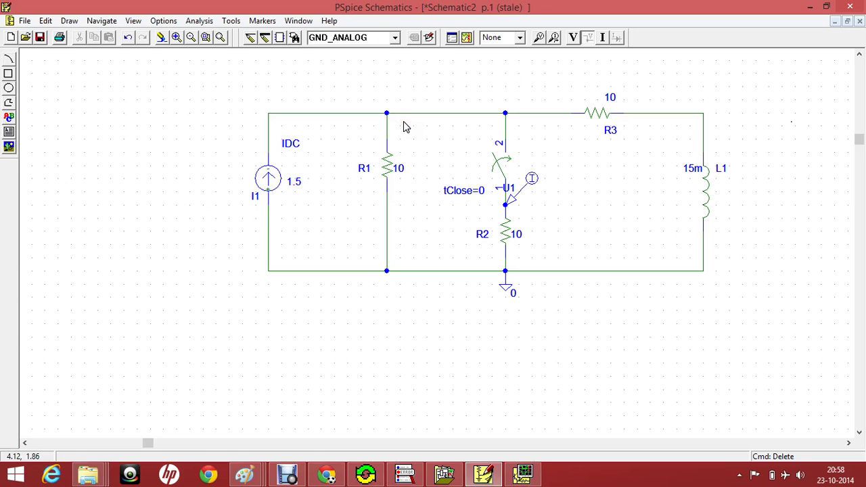